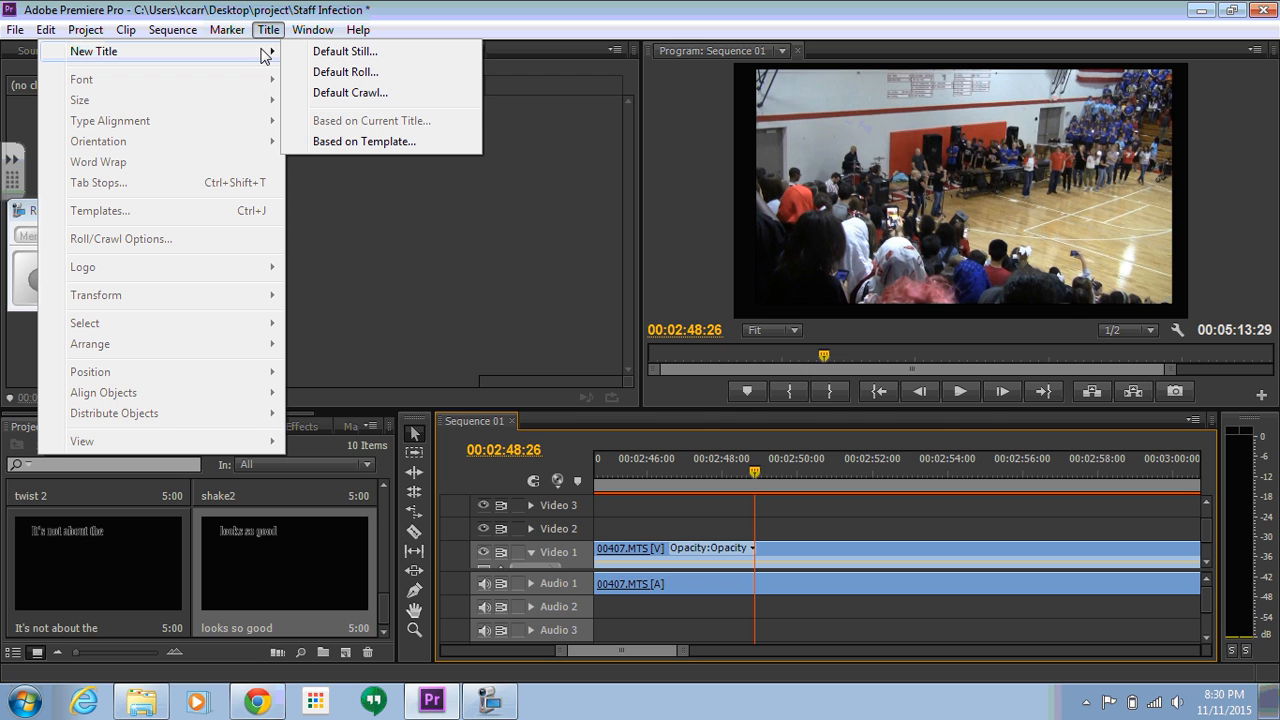
Step: Create a new default still title named "twist and shout" with the offered video settings
click(374, 52)
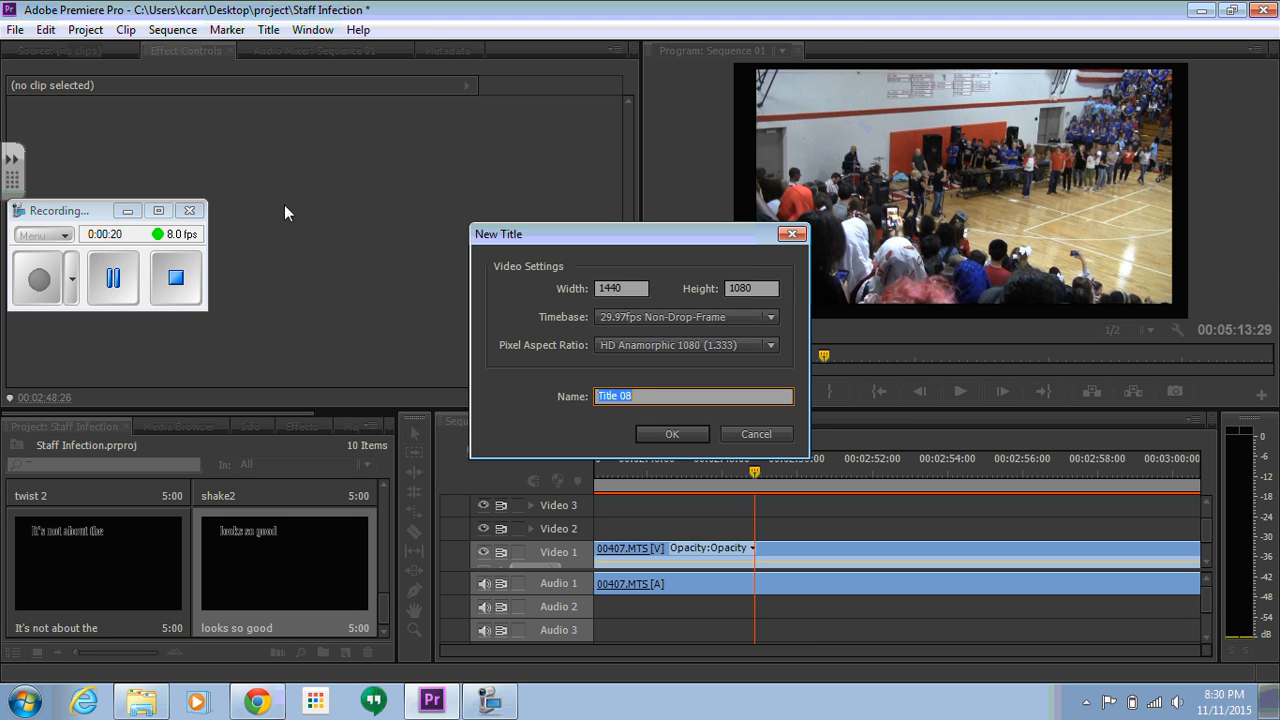
text(twist and shout)
click(650, 436)
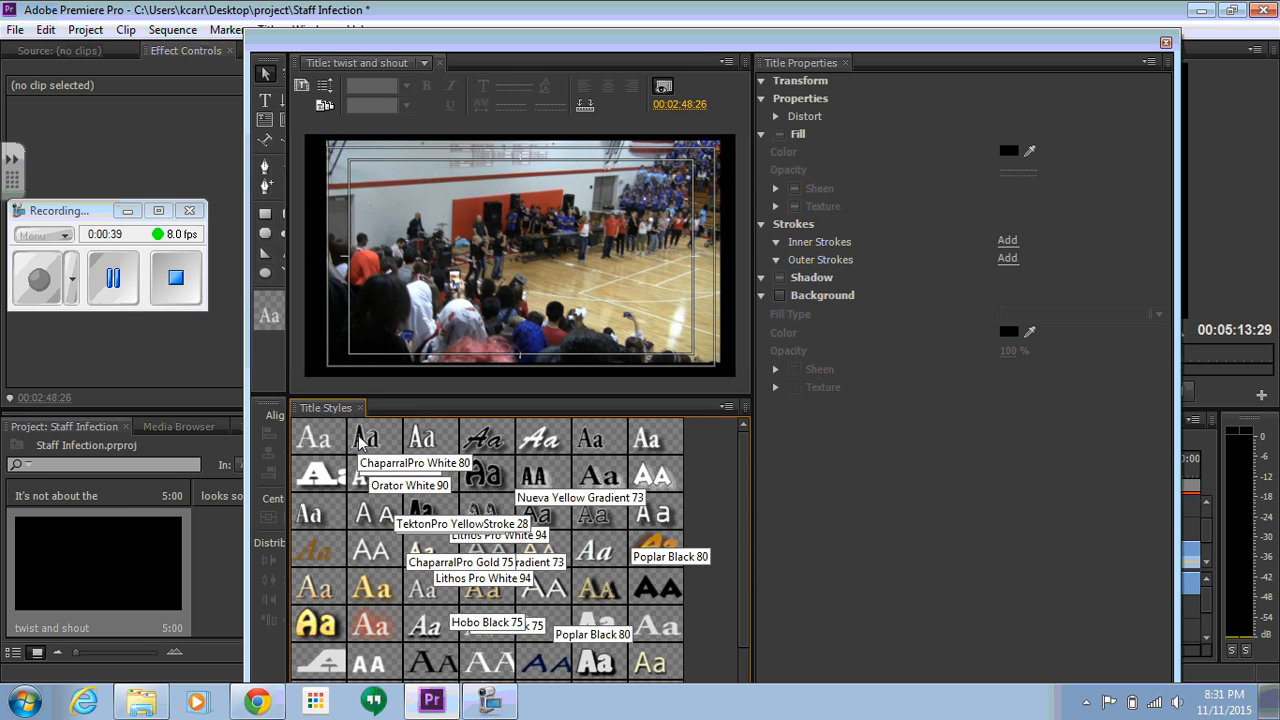
key(ctrl+s)
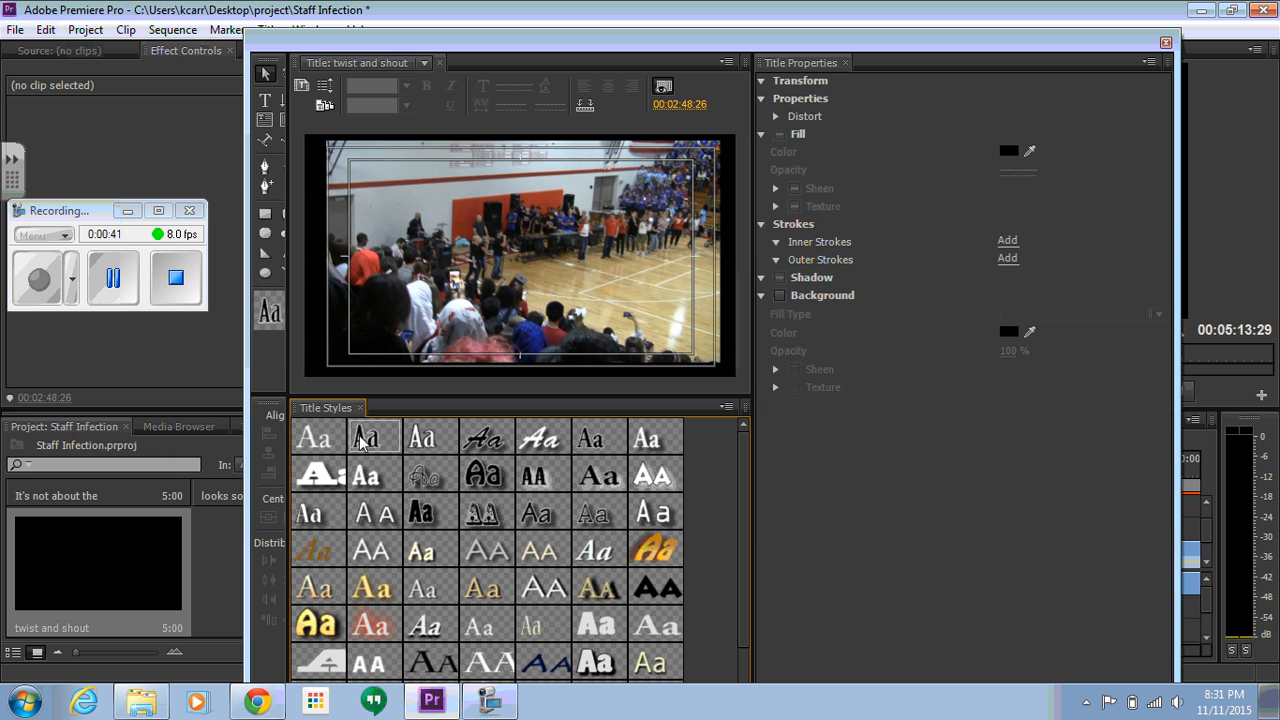
Step: Apply the black Birch Std style with a white outline and add the text "Twist and Shout" near the upper-left of the frame
click(363, 442)
click(265, 100)
click(352, 162)
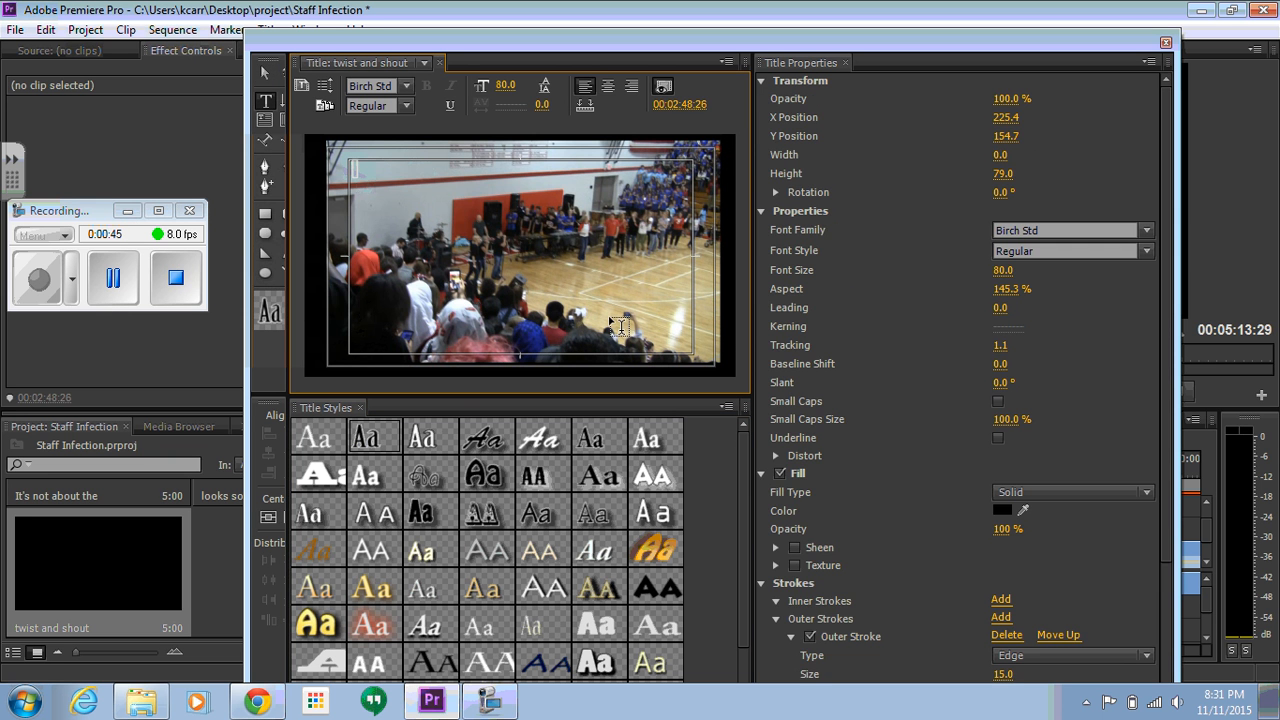
text(T)
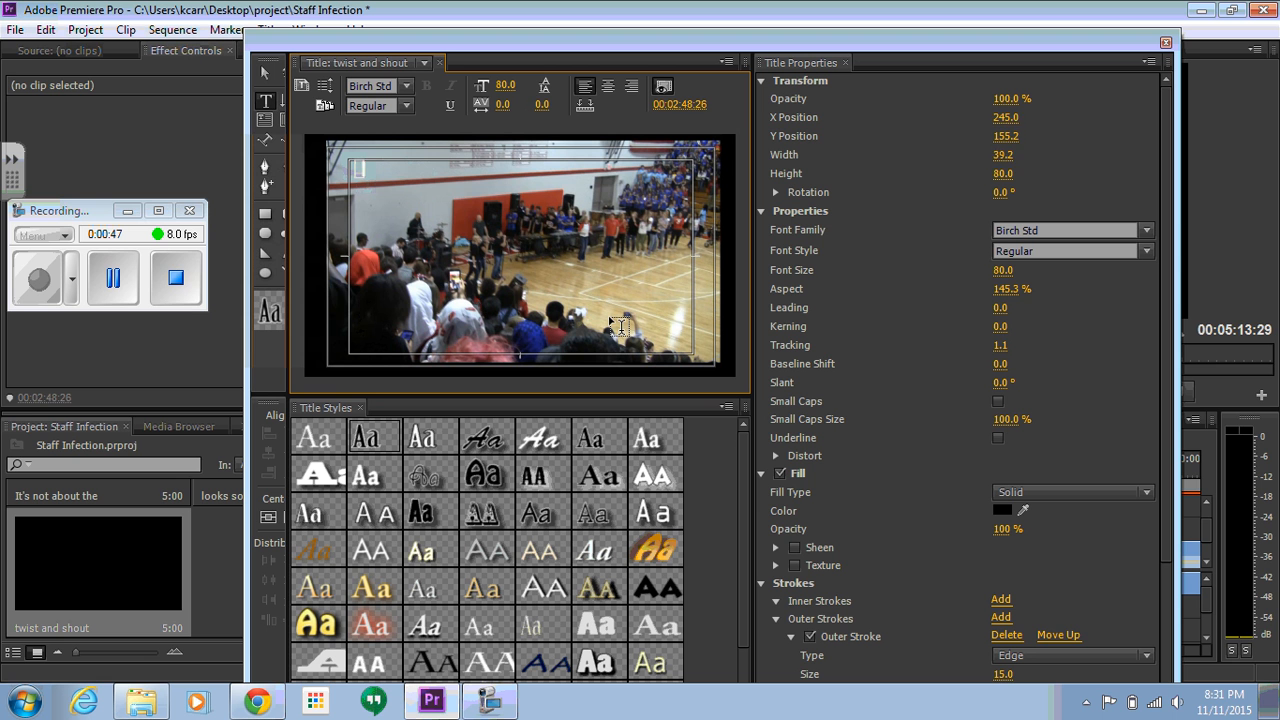
text(wist and Shout)
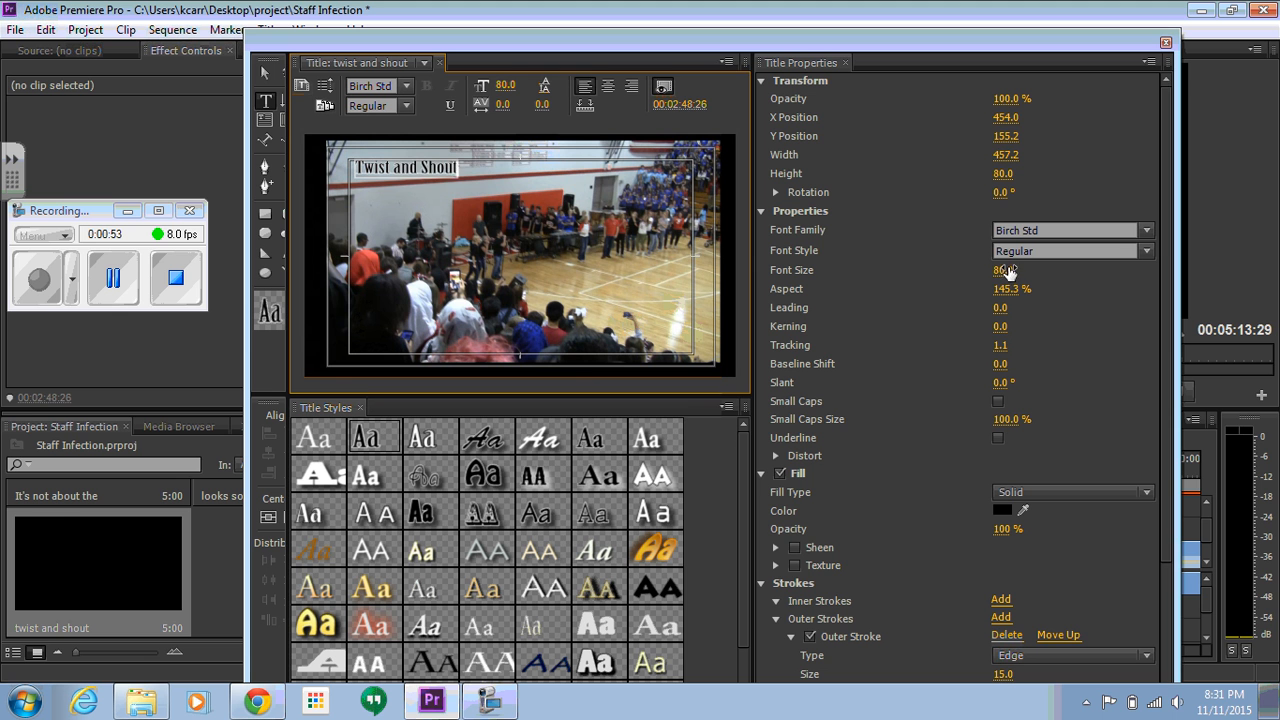
Step: Set the title text's font size to 127 and its font family to Blue Highway Condensed
drag(1003, 270, 1044, 270)
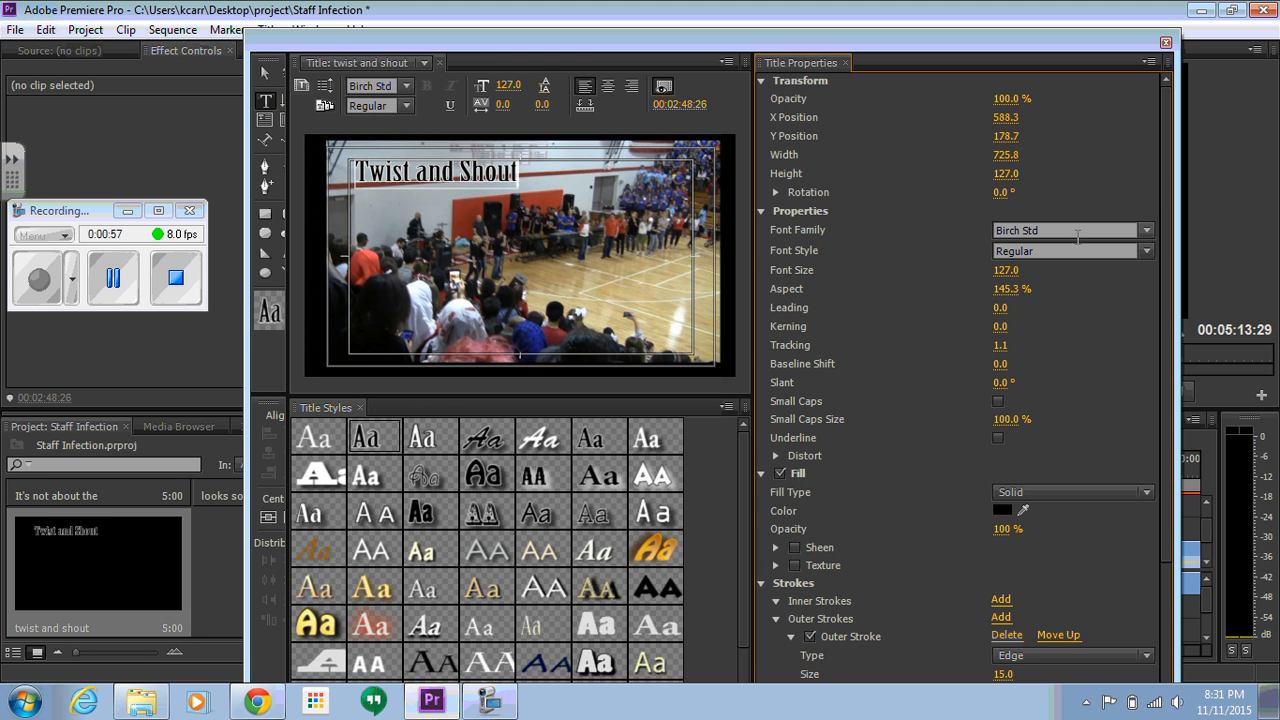
click(1147, 231)
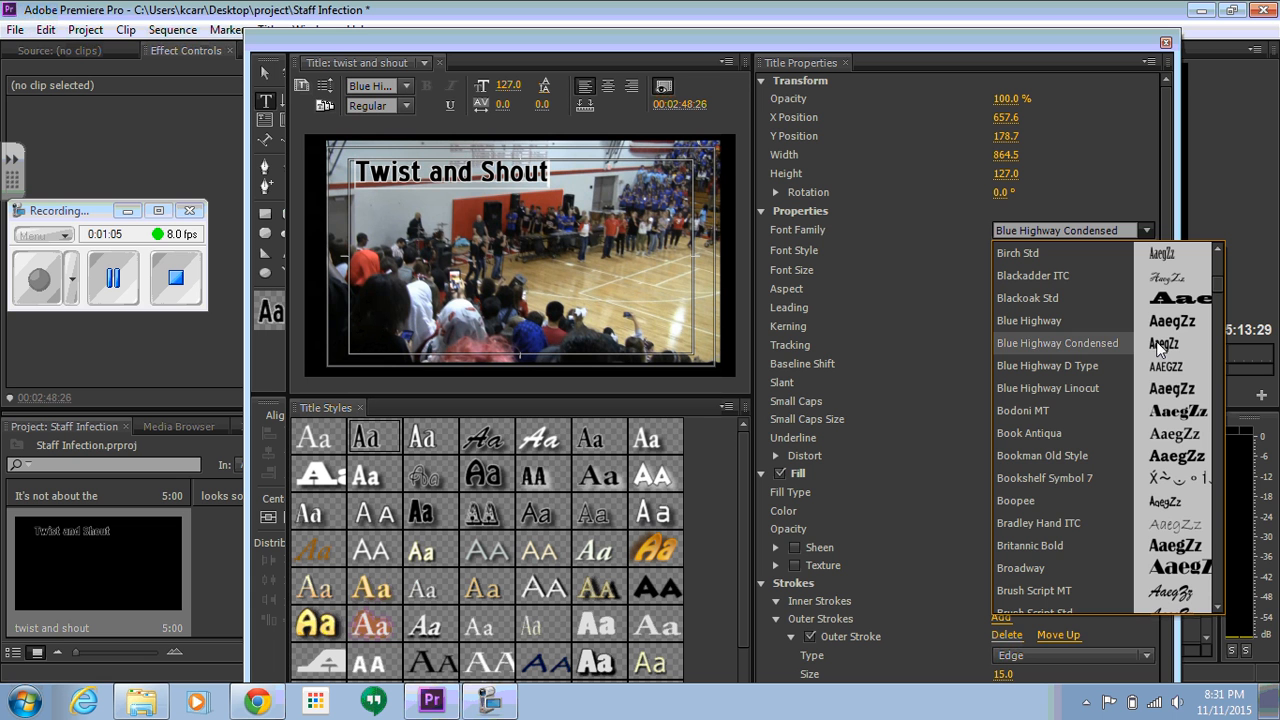
click(937, 336)
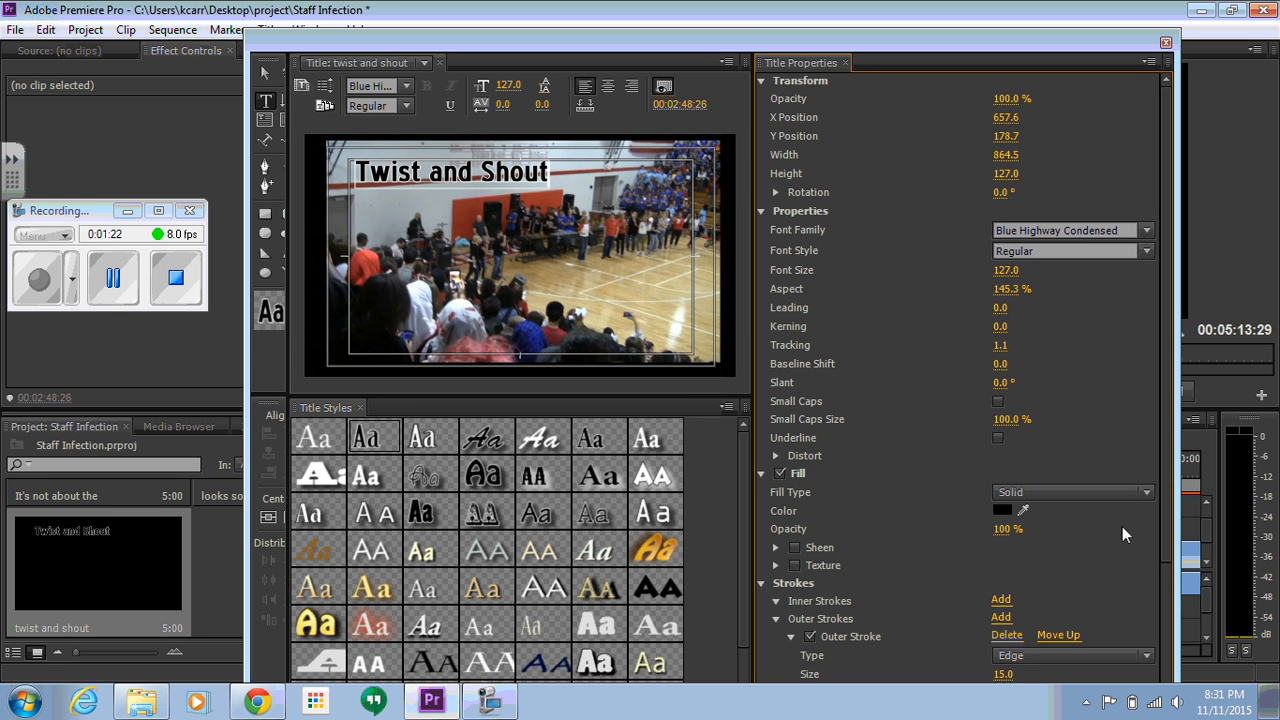
Step: Set the title text's outer stroke color to dark red 980B0B
drag(1166, 453, 1192, 617)
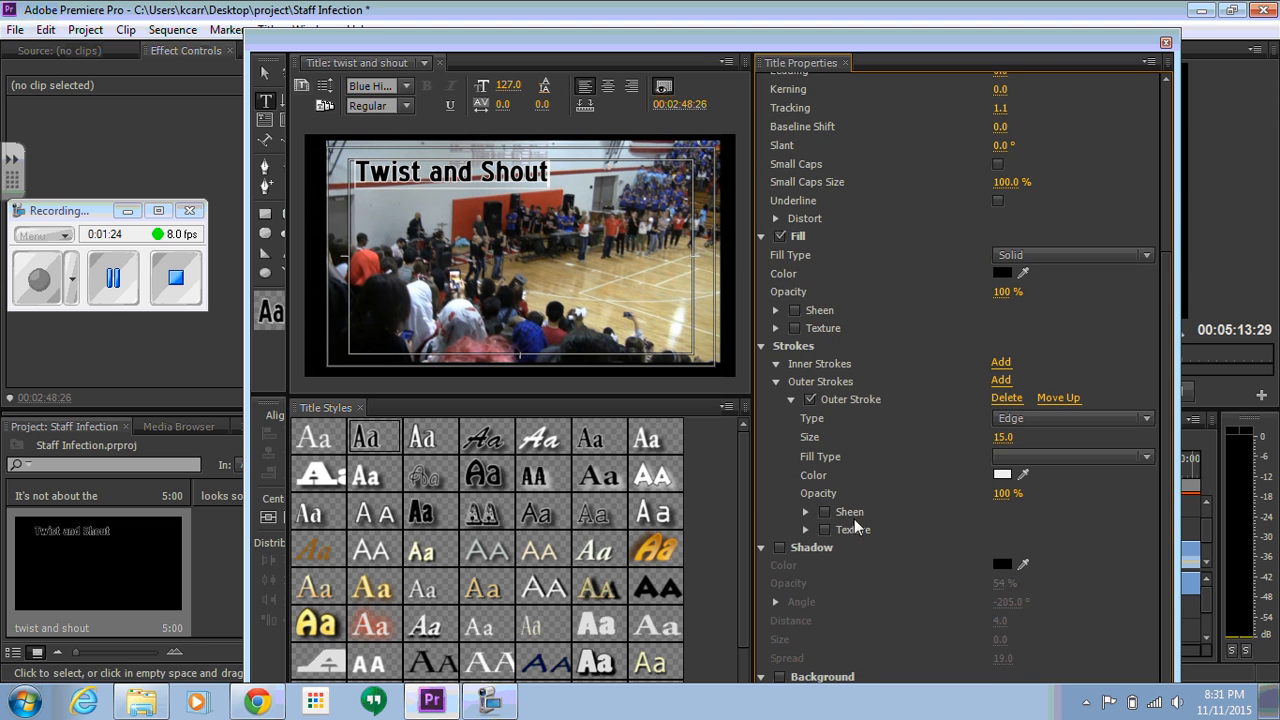
click(1002, 475)
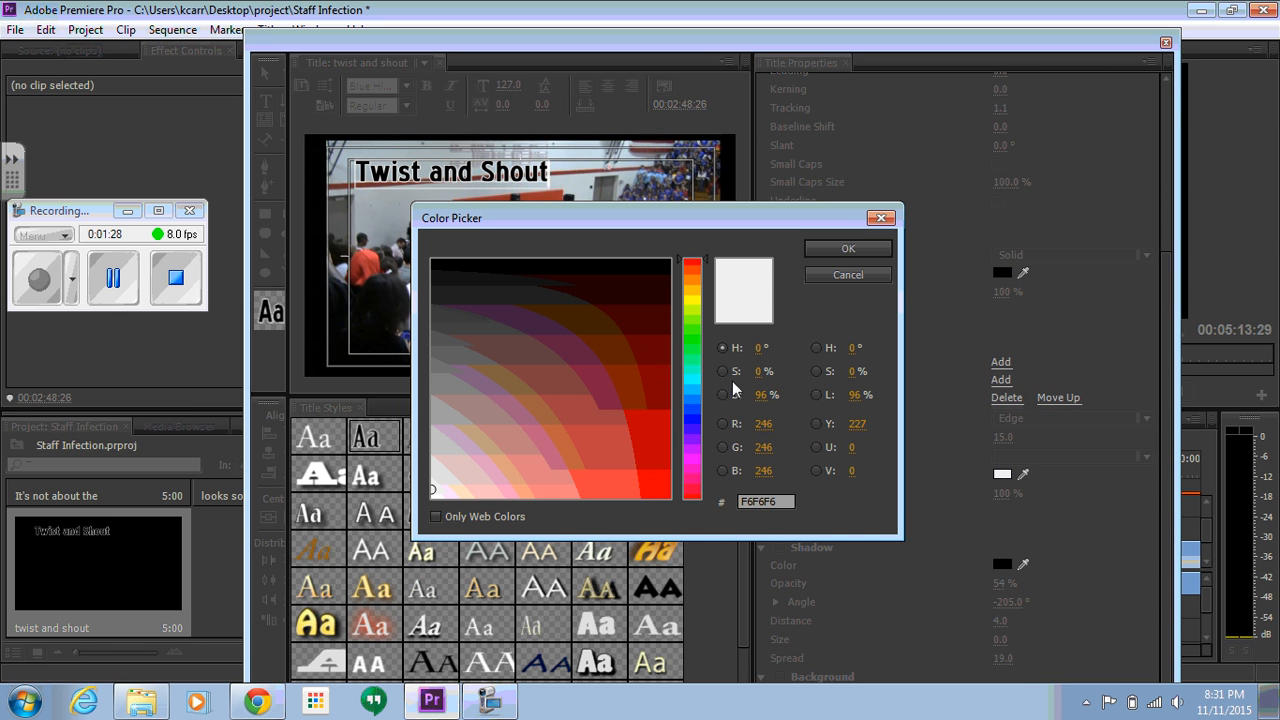
click(659, 374)
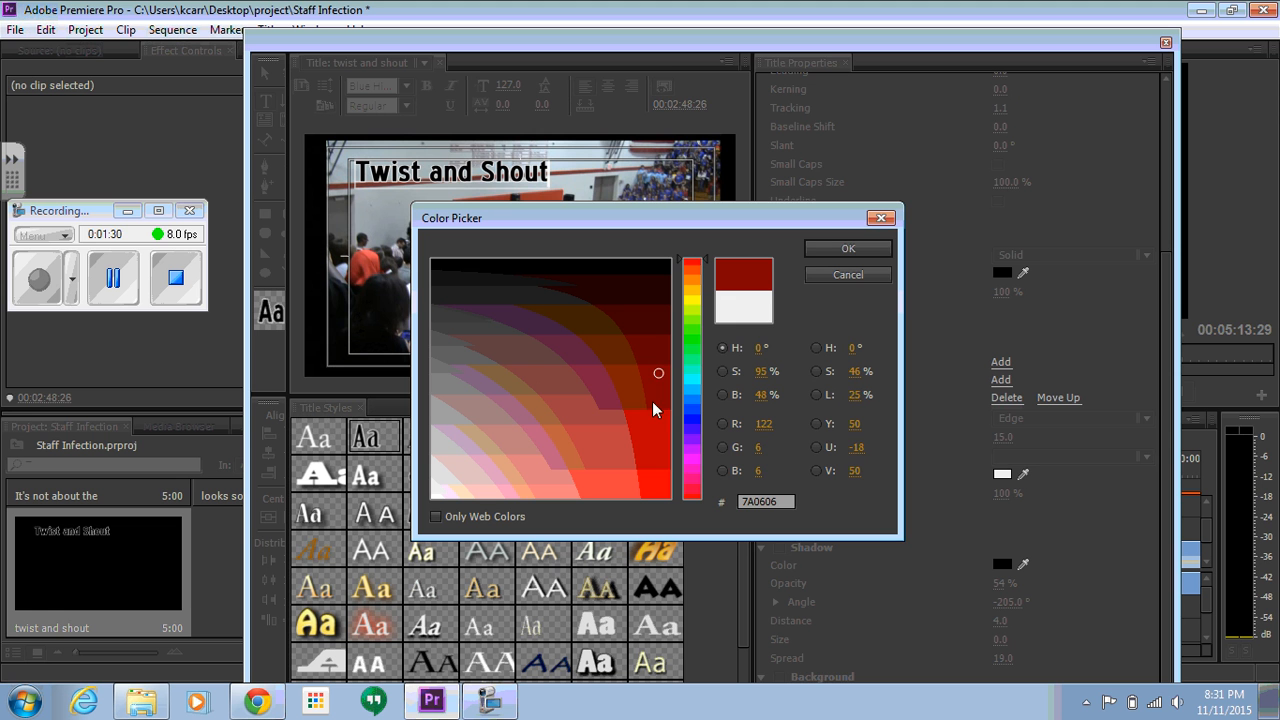
click(652, 402)
click(815, 248)
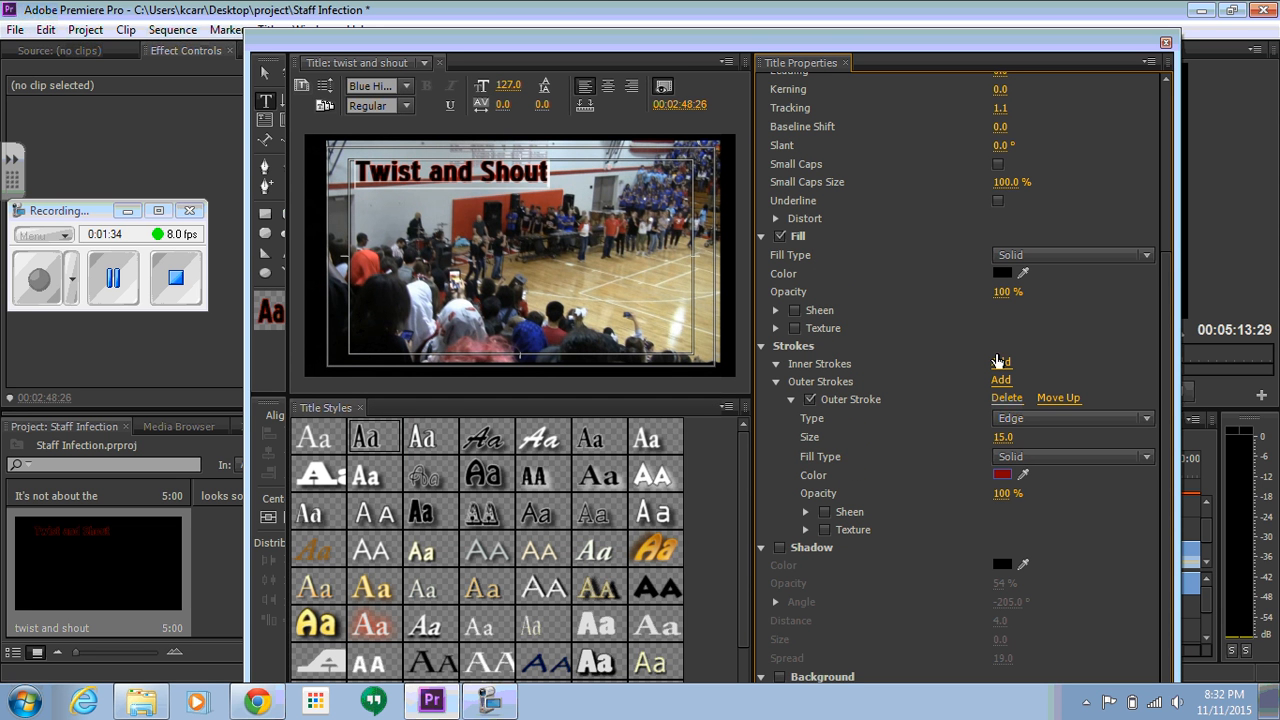
Step: Change the title text's outer stroke color to a neutral light gray
click(1004, 475)
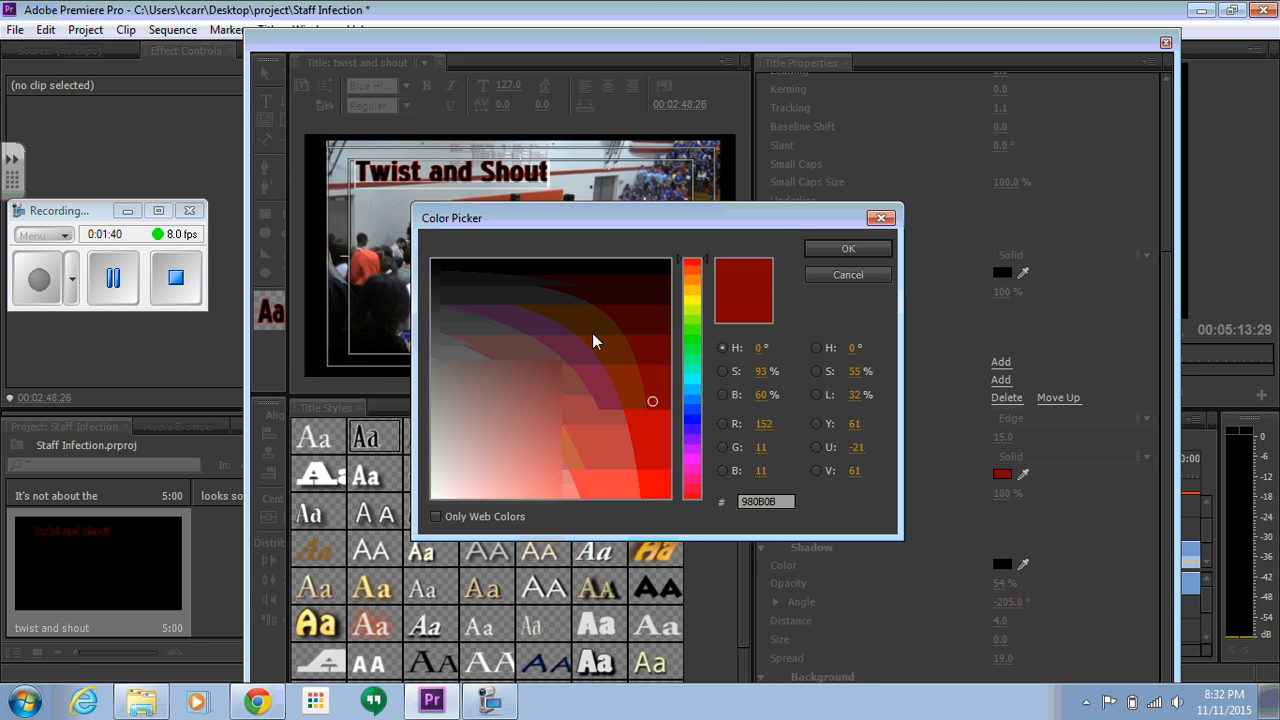
drag(443, 455, 436, 410)
click(848, 250)
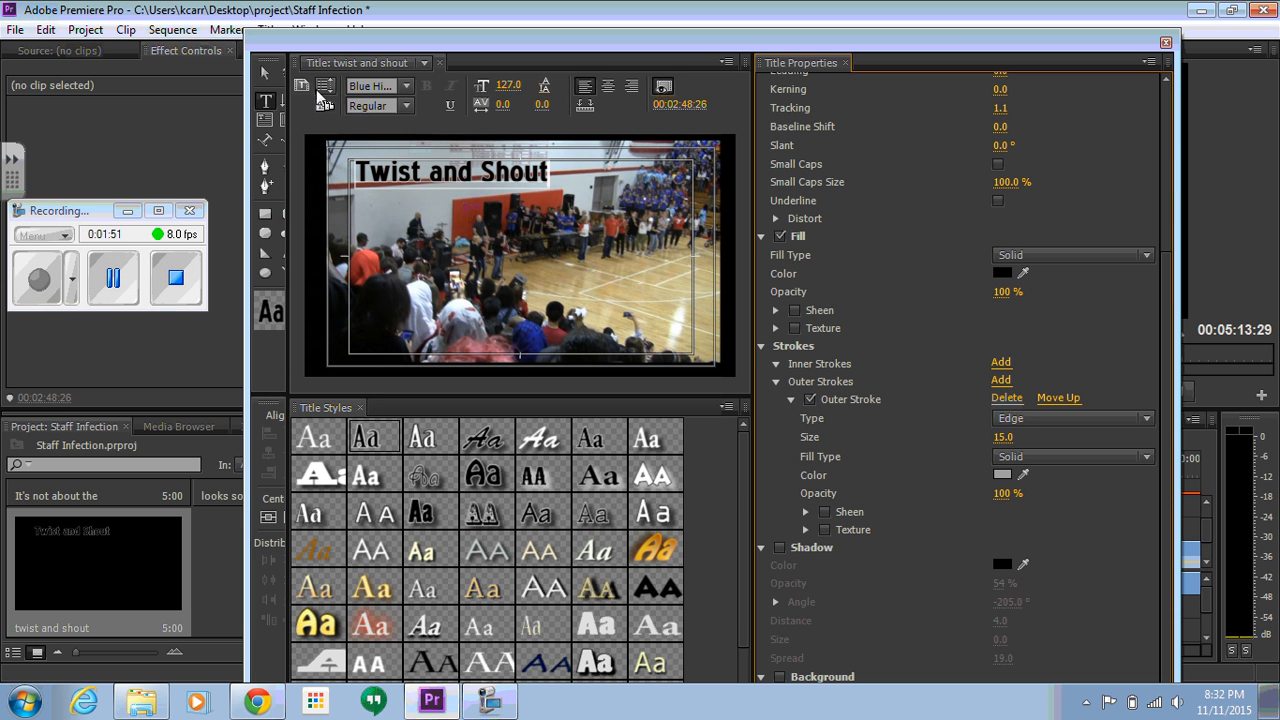
Step: Reposition the title text at the upper-left corner of the inner safe margin and close the title editor
click(272, 82)
drag(420, 188, 585, 297)
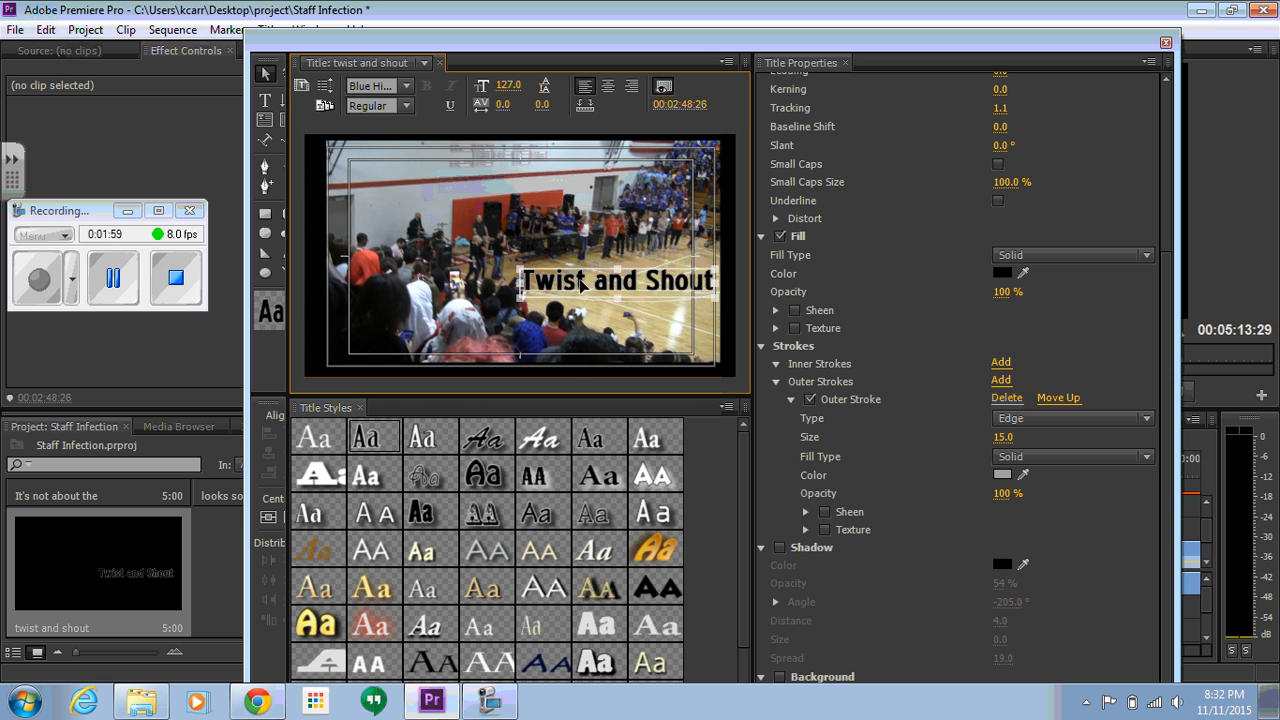
drag(582, 285, 408, 179)
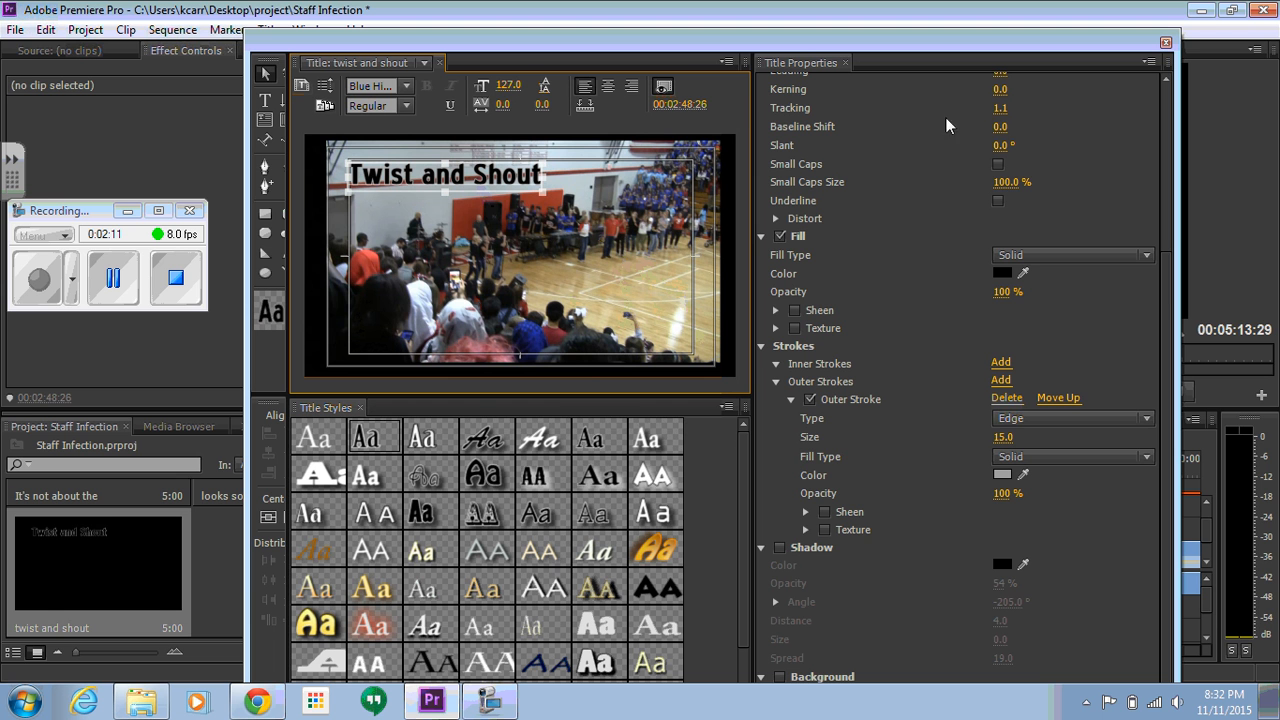
click(1165, 44)
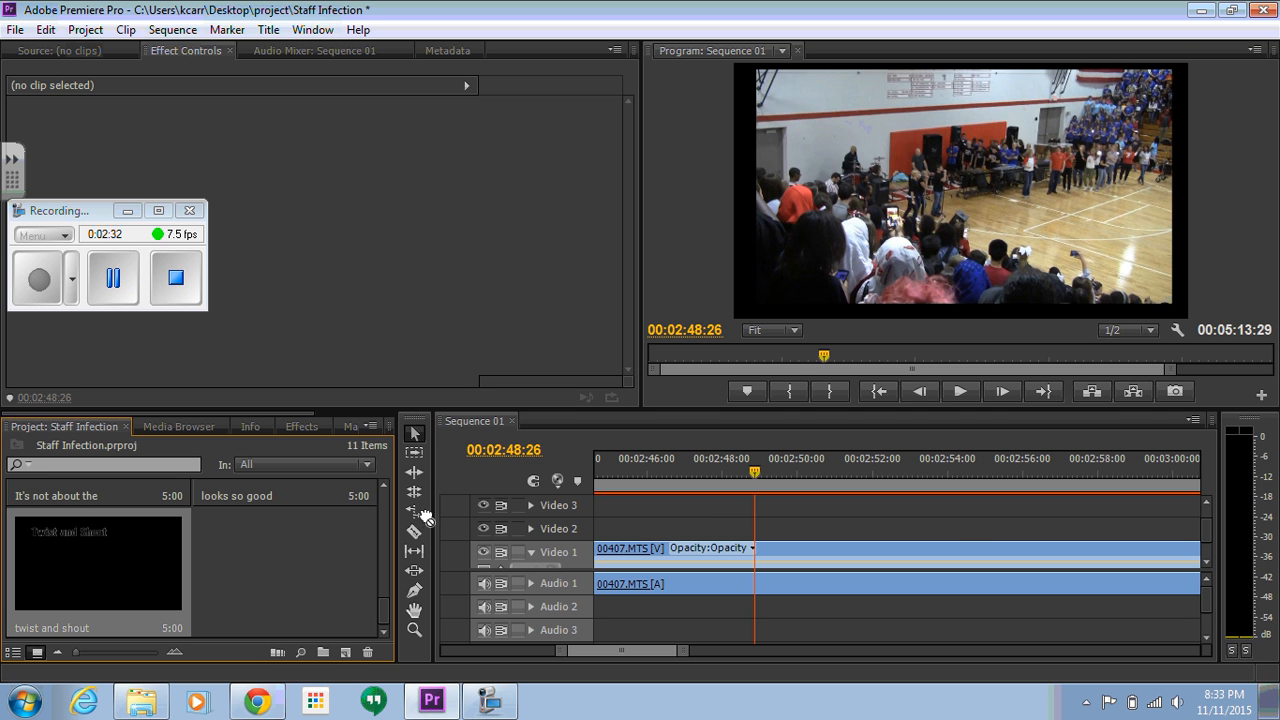
Step: Place the "twist and shout" title on Video 2 starting at the playhead, 00:02:48:26, and preview it
drag(769, 463, 758, 527)
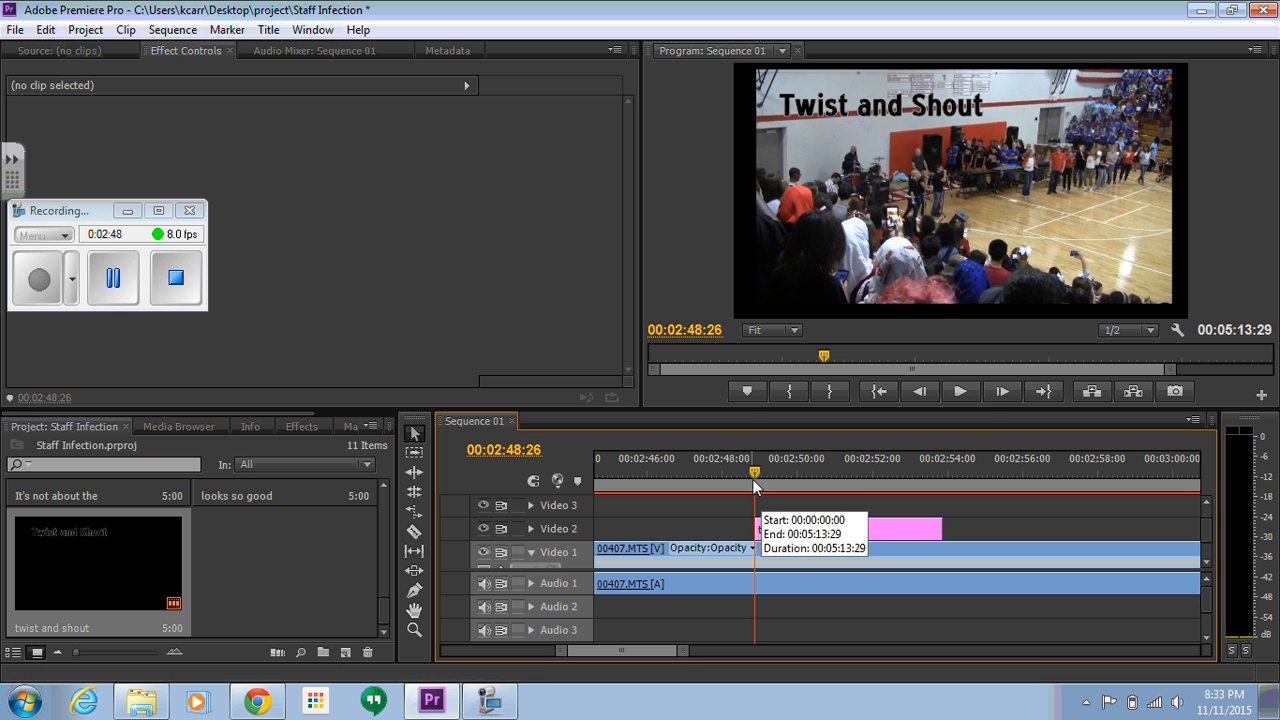
click(961, 391)
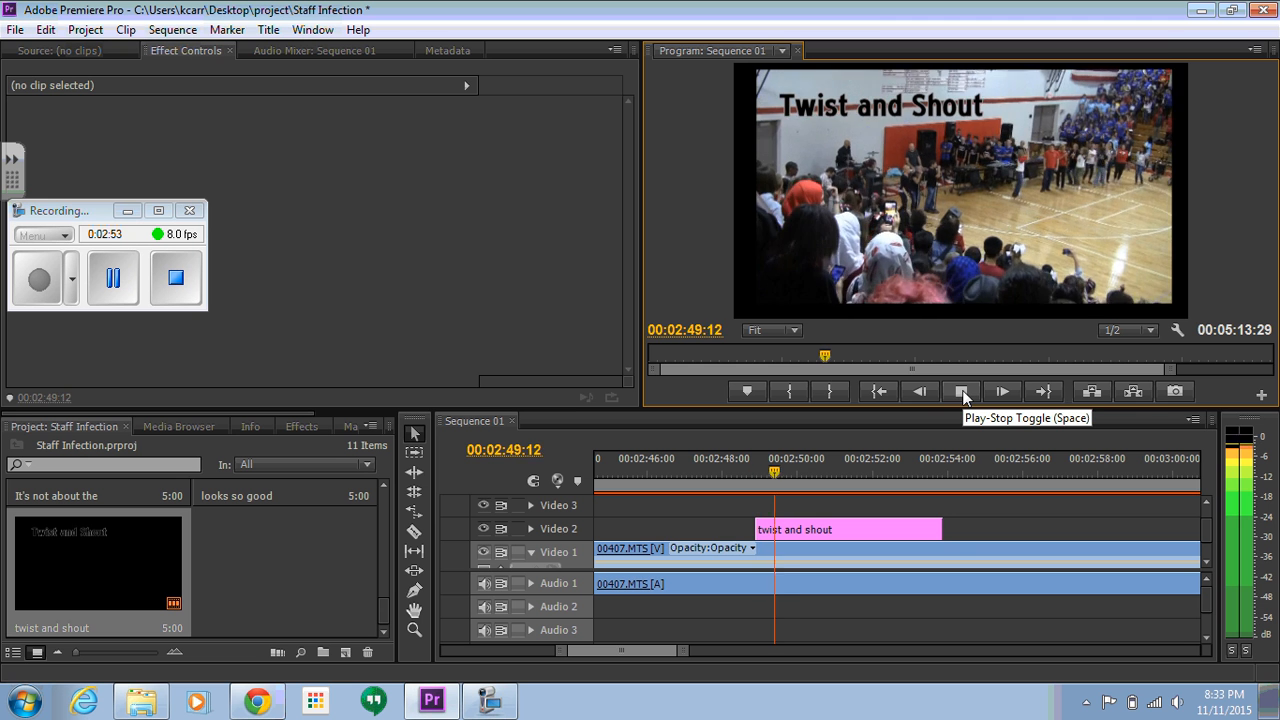
click(961, 391)
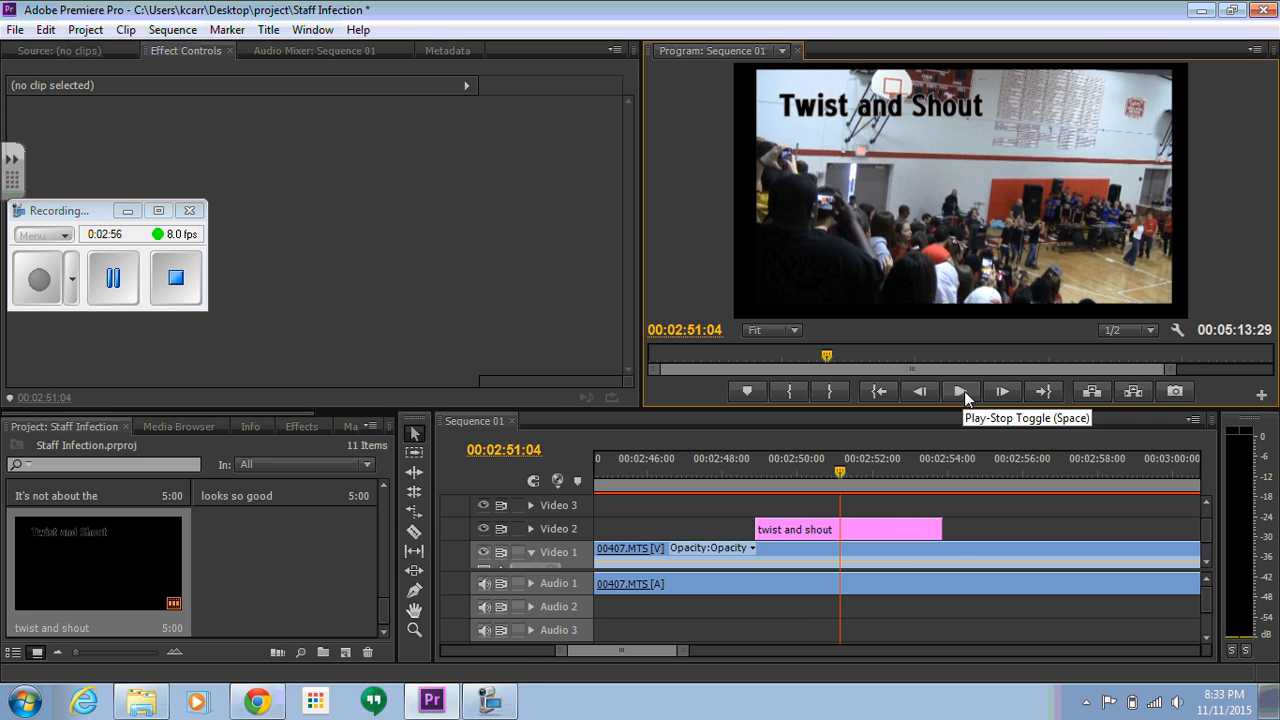
Step: Move the title clip later on Video 2 to start at about 00:02:50:05, playing back the sequence to check its timing
drag(894, 523, 965, 531)
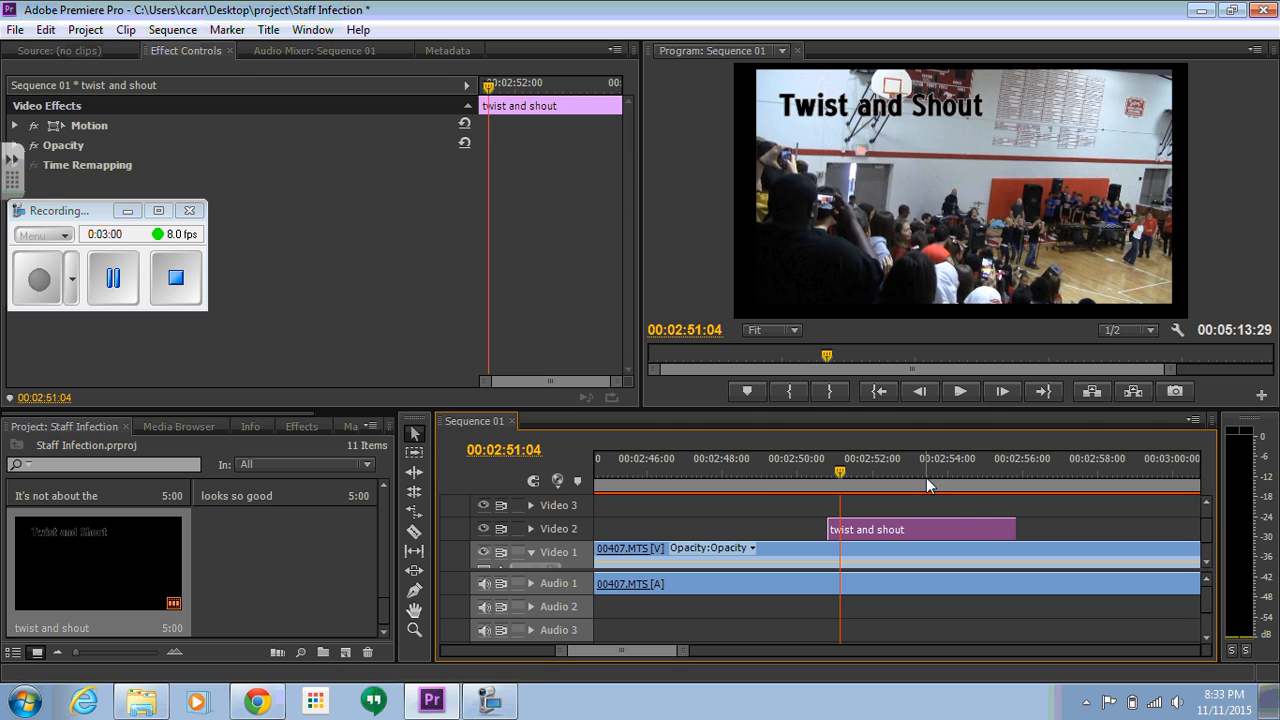
click(815, 477)
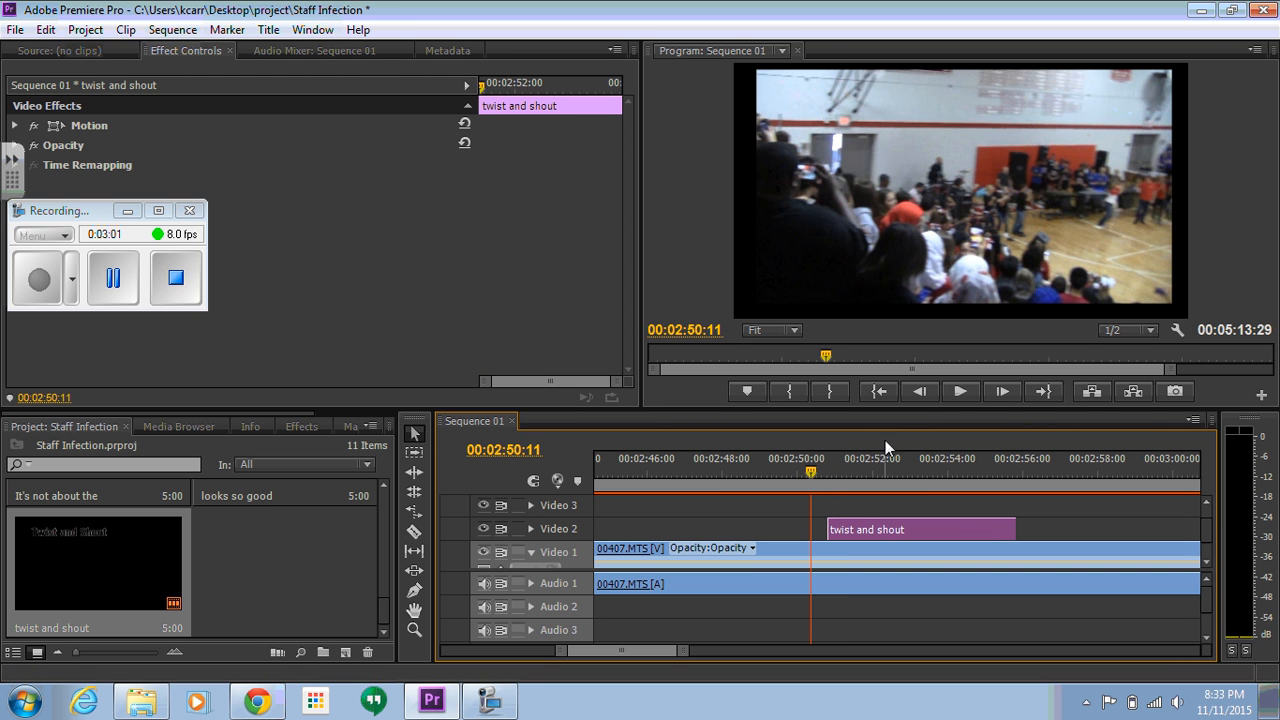
click(958, 391)
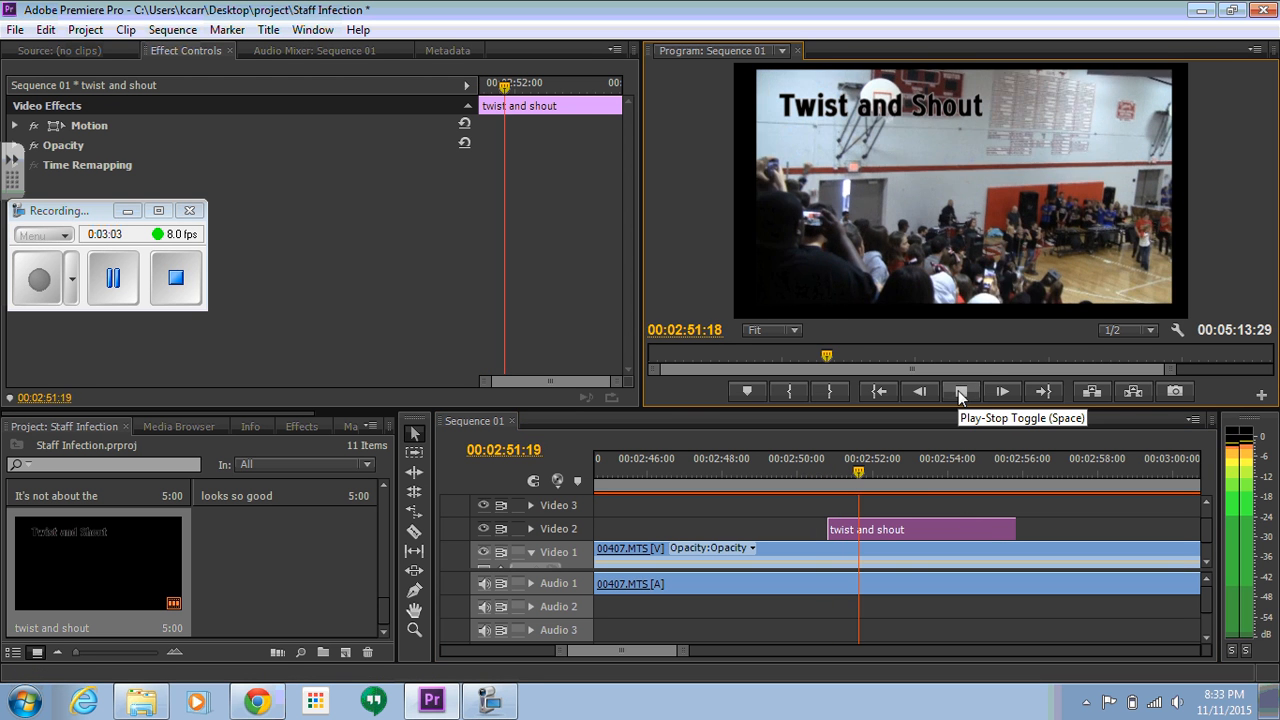
click(958, 391)
drag(894, 533, 870, 532)
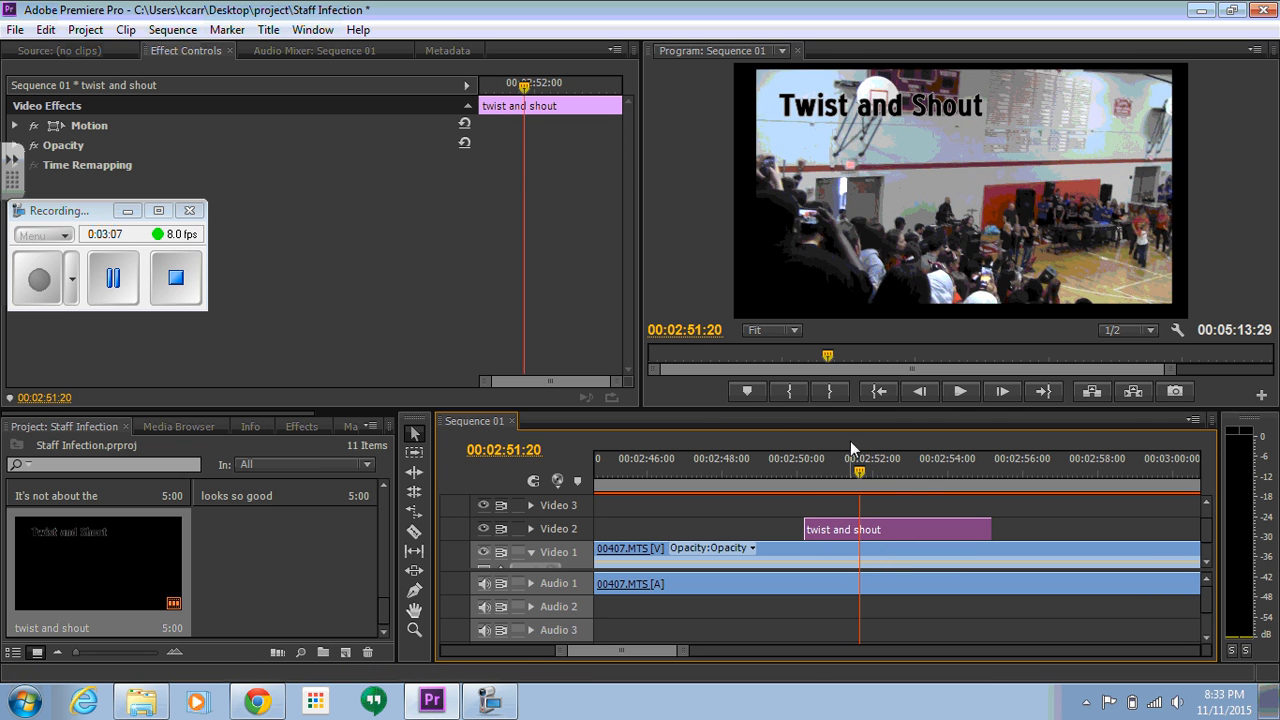
drag(862, 472, 796, 482)
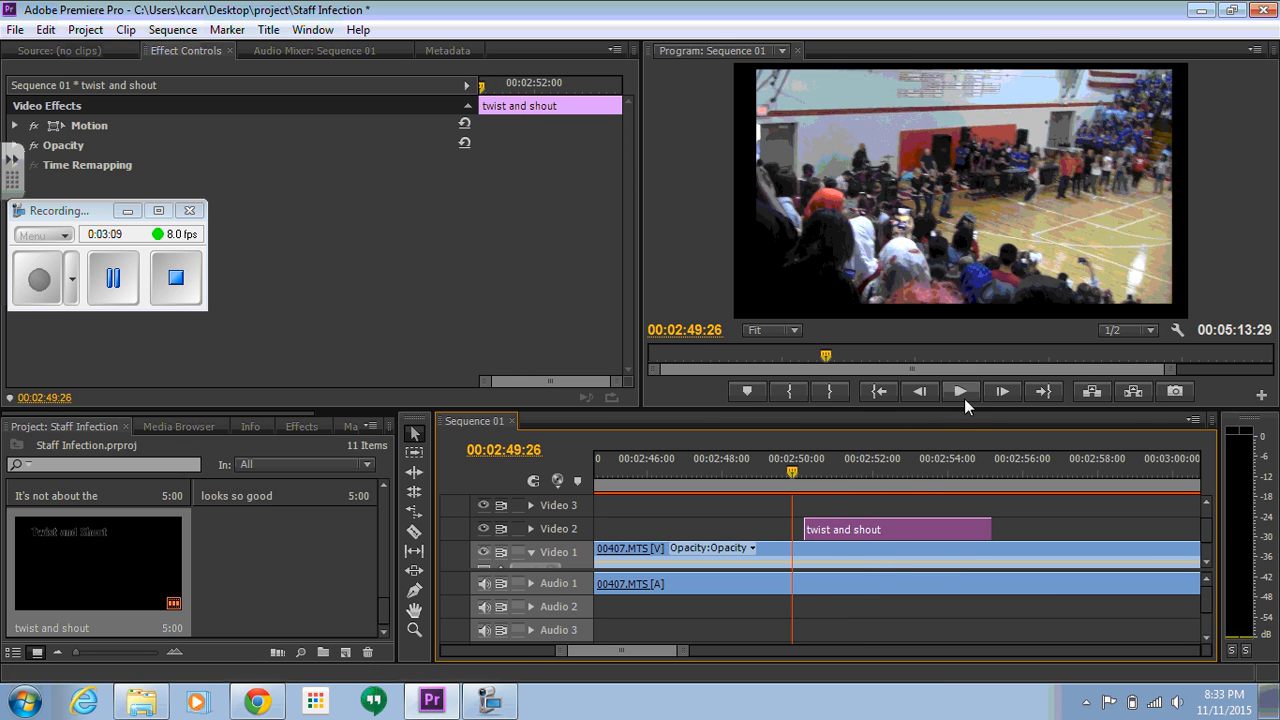
click(962, 393)
click(966, 394)
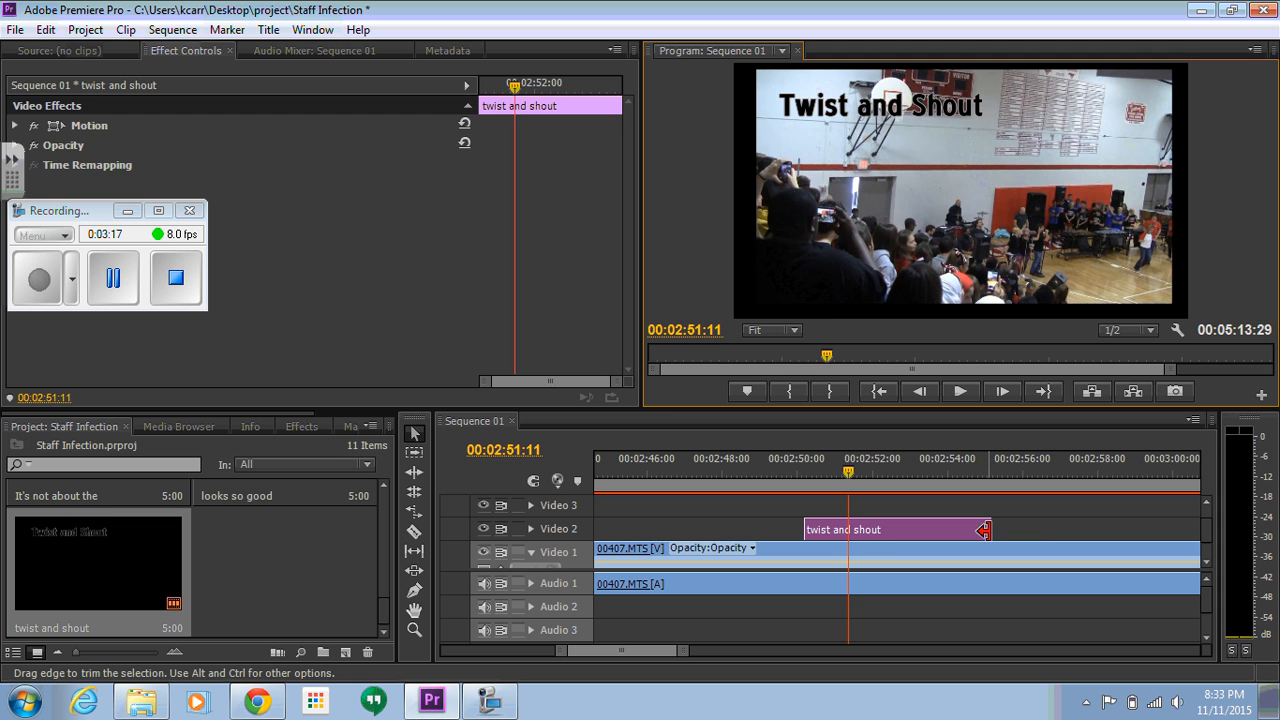
Step: Trim the end of the title clip on Video 2 back to about 00:02:52:13
drag(984, 531, 883, 531)
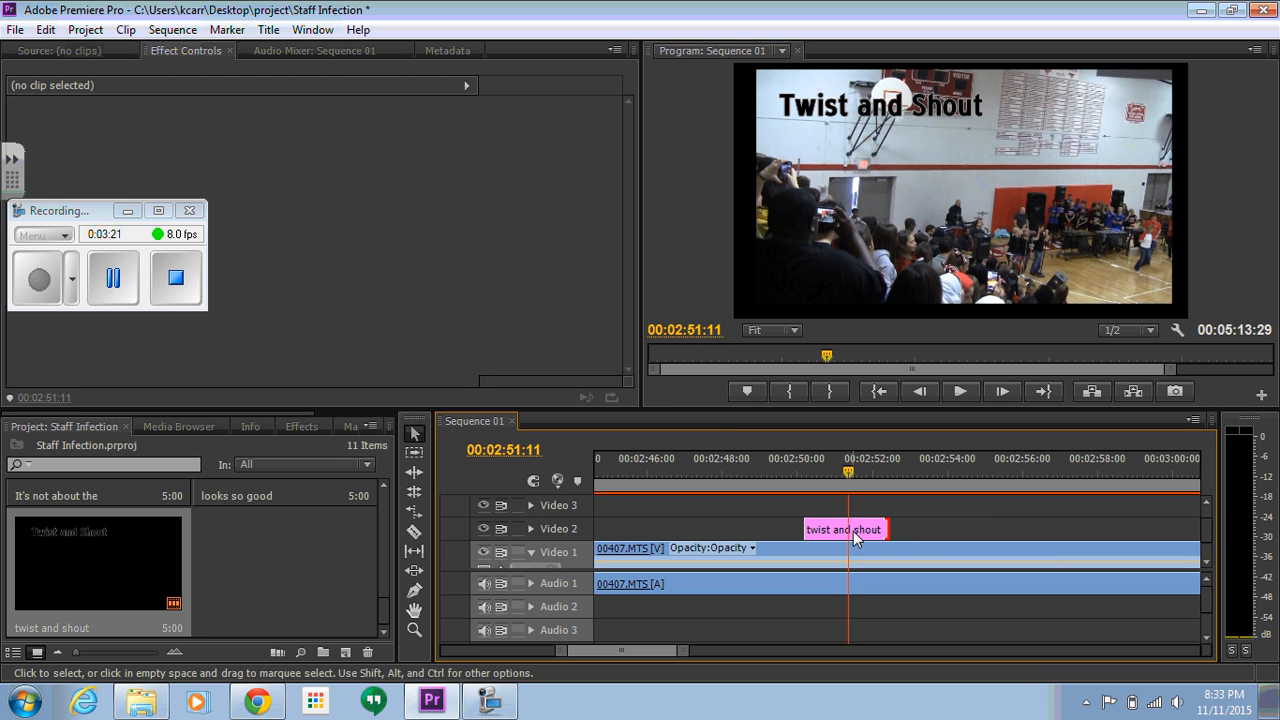